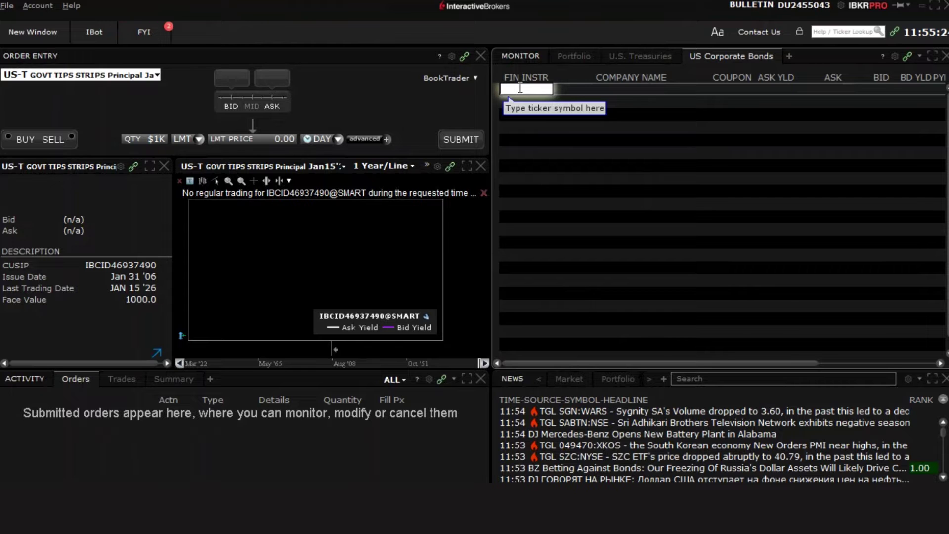
Enter DE in the FIN INSTR cell to list Deere's matching products
type("DE")
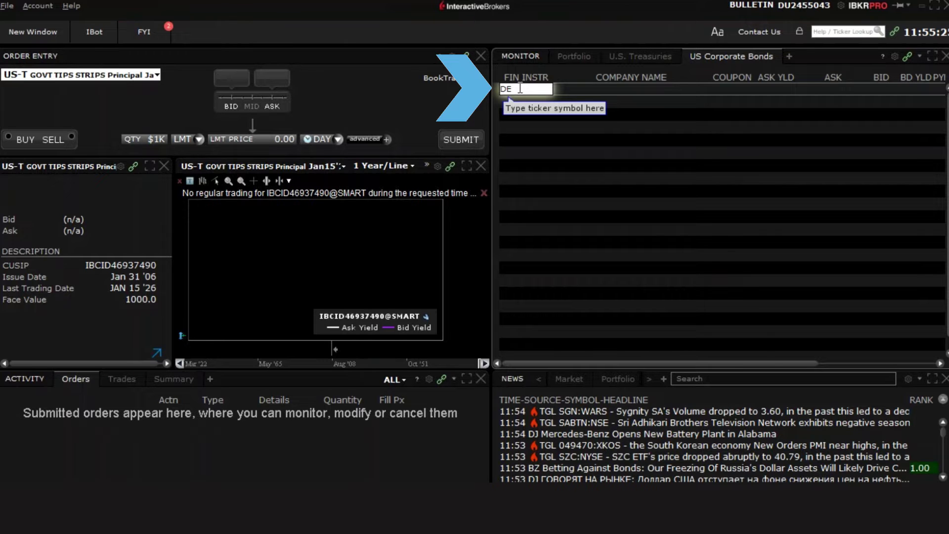
key("Return")
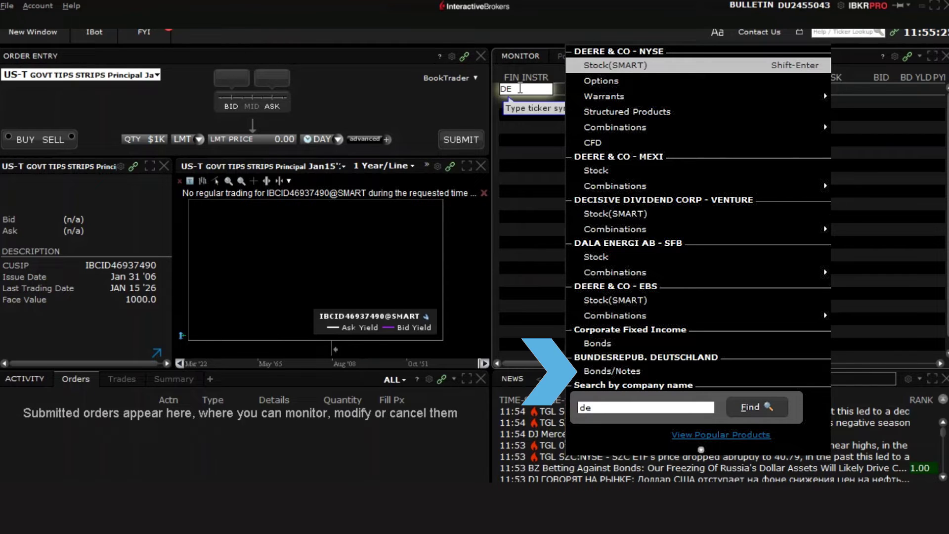
Choose Corporate Fixed Income Bonds for DE and list the Deere & Co issuer's bonds
left_click(582, 345)
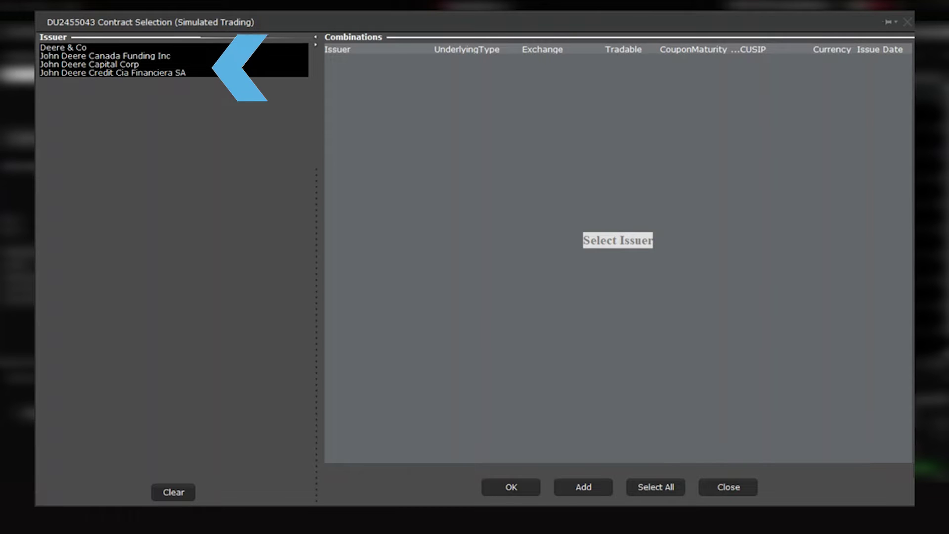
left_click(85, 49)
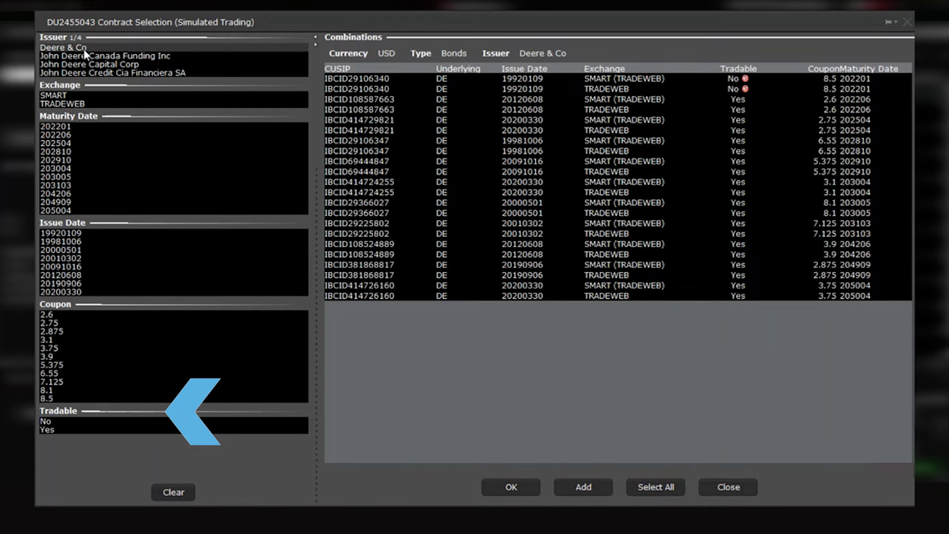
Compare bonds from John Deere Canada Funding, Deere & Co and John Deere Capital Corp
left_click(85, 56)
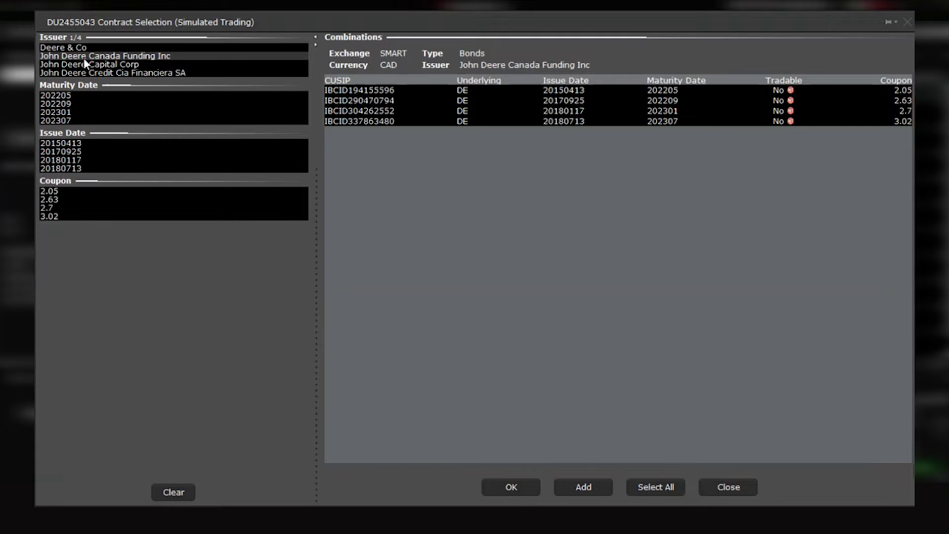
left_click(85, 50)
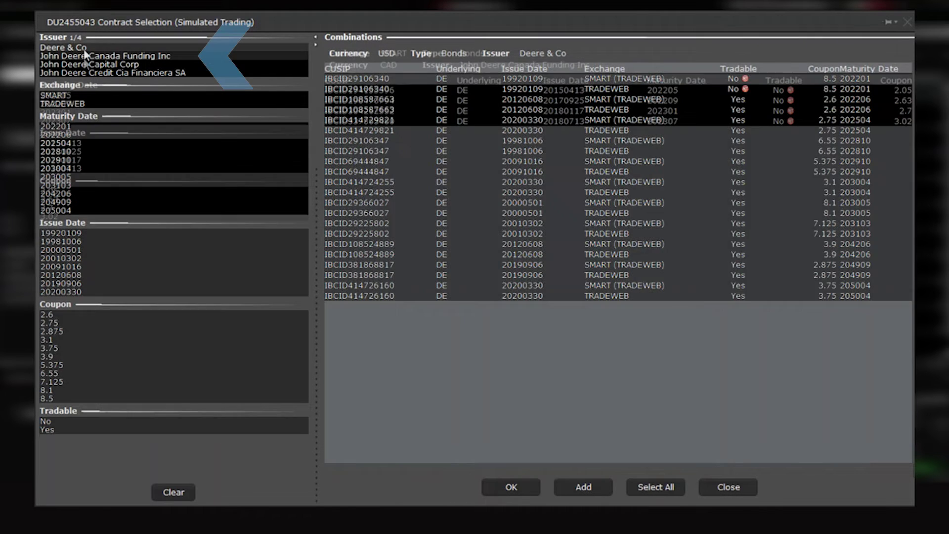
left_click(85, 55)
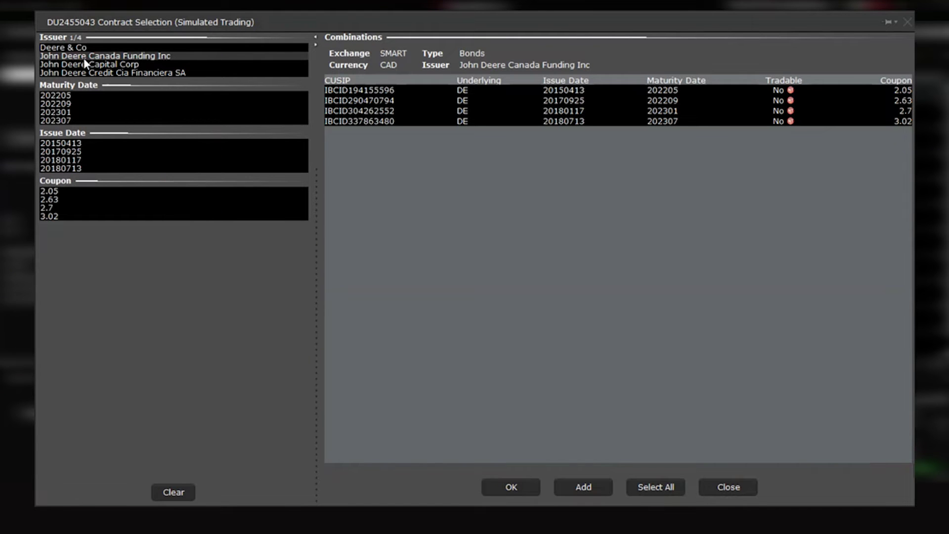
left_click(84, 64)
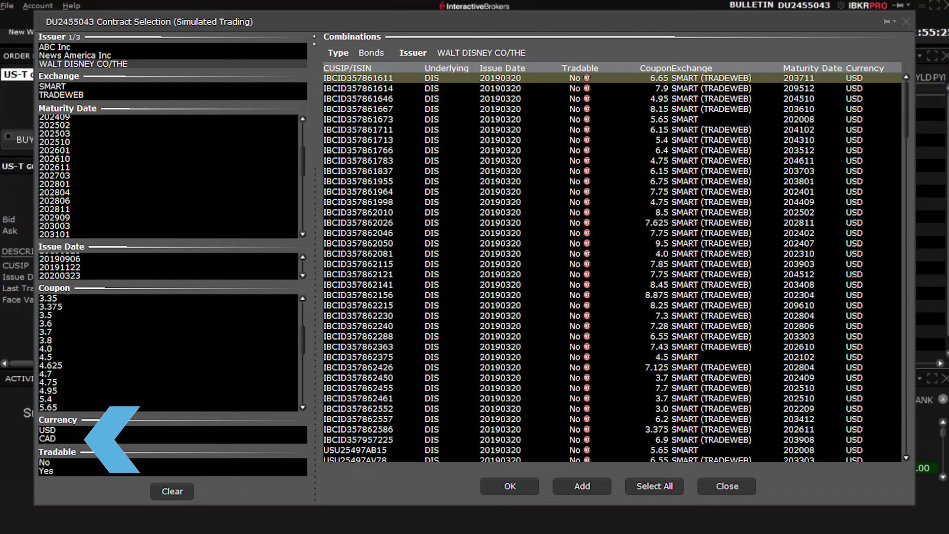
Filter the bonds to CAD currency, then list Deere & Co's bonds
left_click(47, 439)
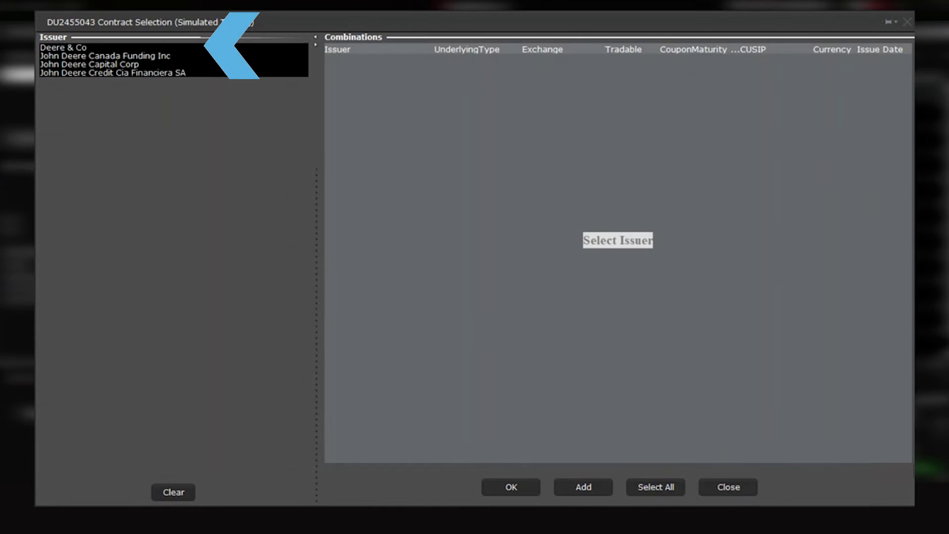
left_click(64, 47)
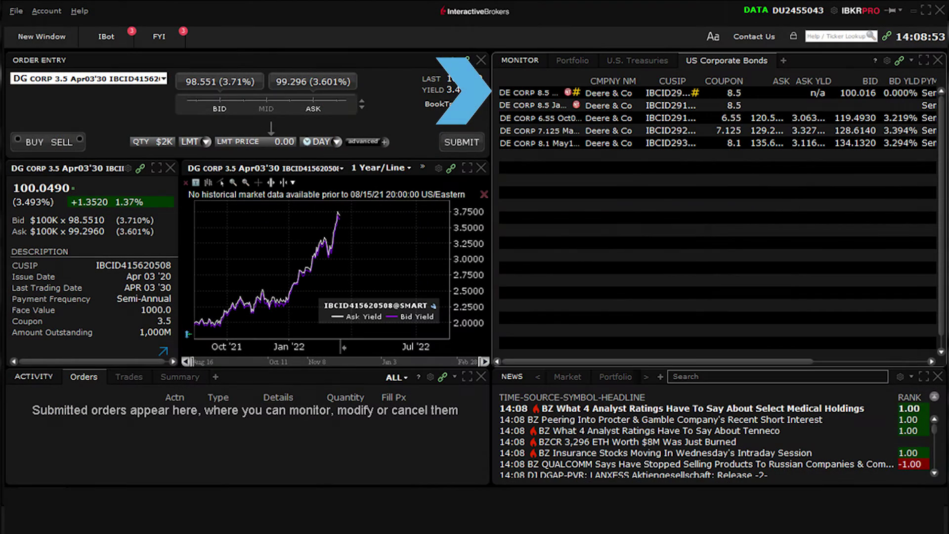
Load the DE CORP 6.55 bond into order entry and the chart
left_click(534, 118)
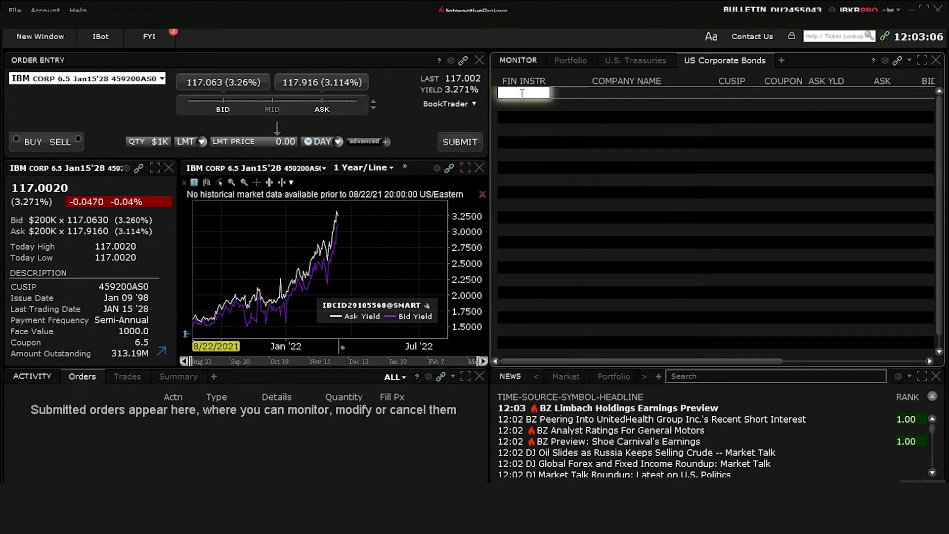
Look up the IBM bond by CUSIP 459200AS0 and confirm it
type("459")
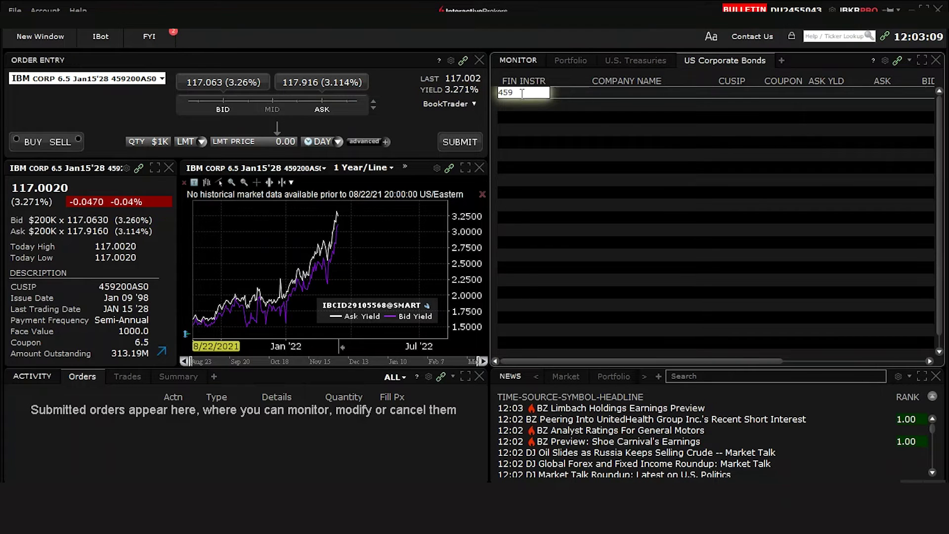
type("200AS0")
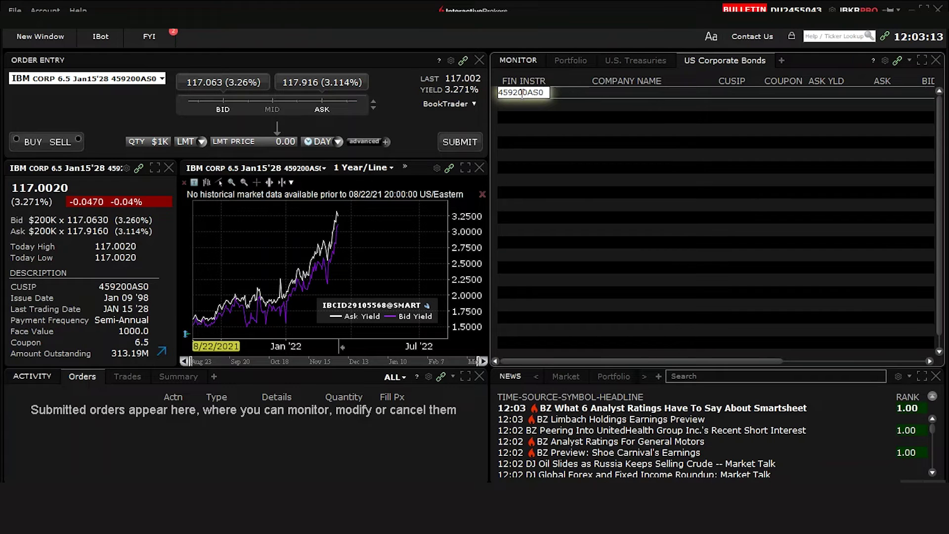
key("Return")
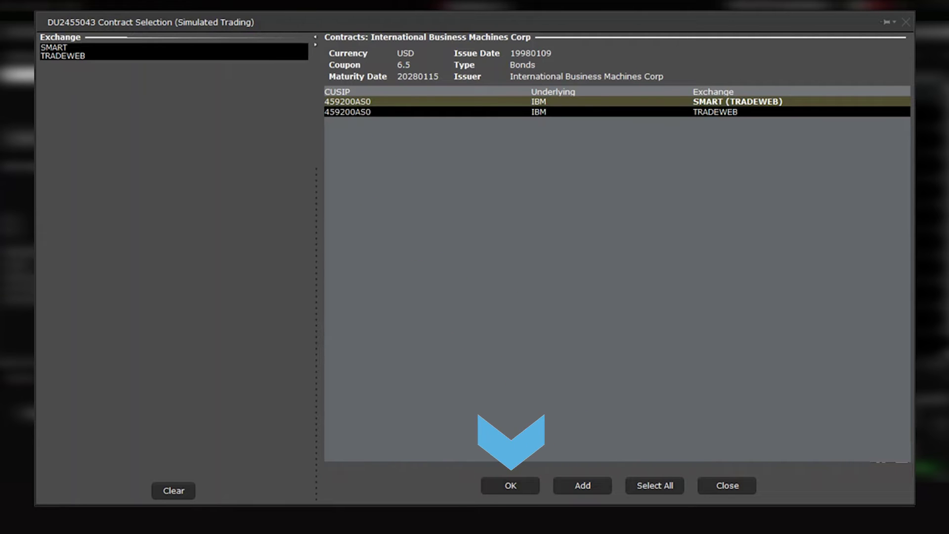
key("Return")
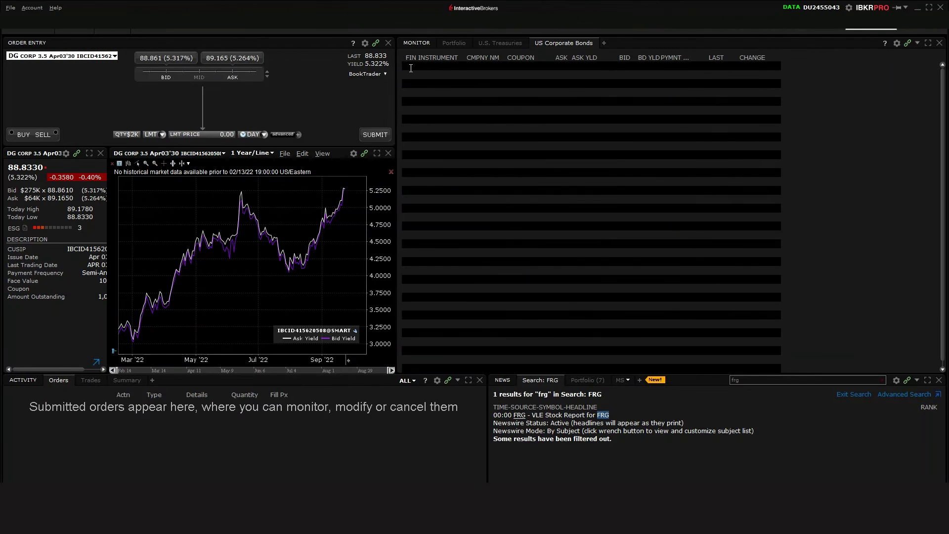
Search 'Dollar General', exclude stocks, and open the DOLLAR GENERAL CORP bonds list
left_click(406, 66)
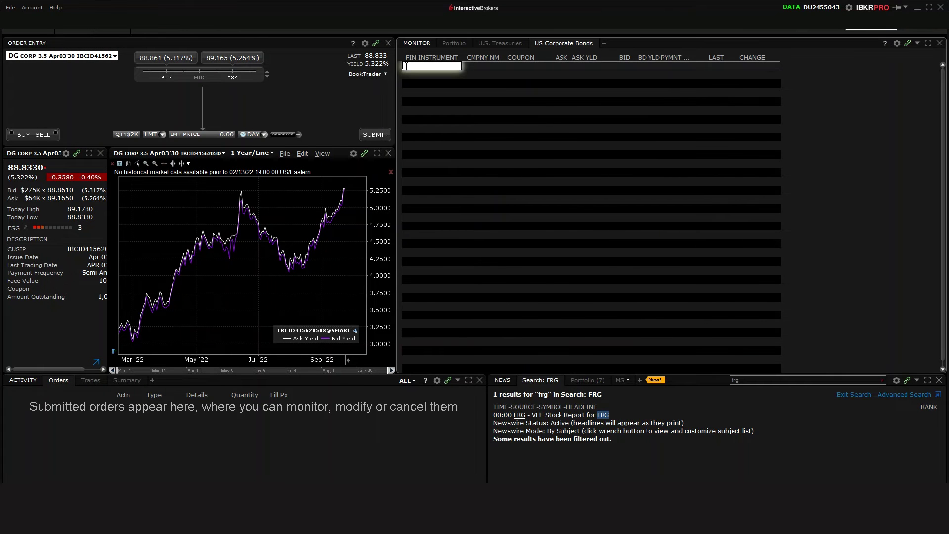
type("Dollar General")
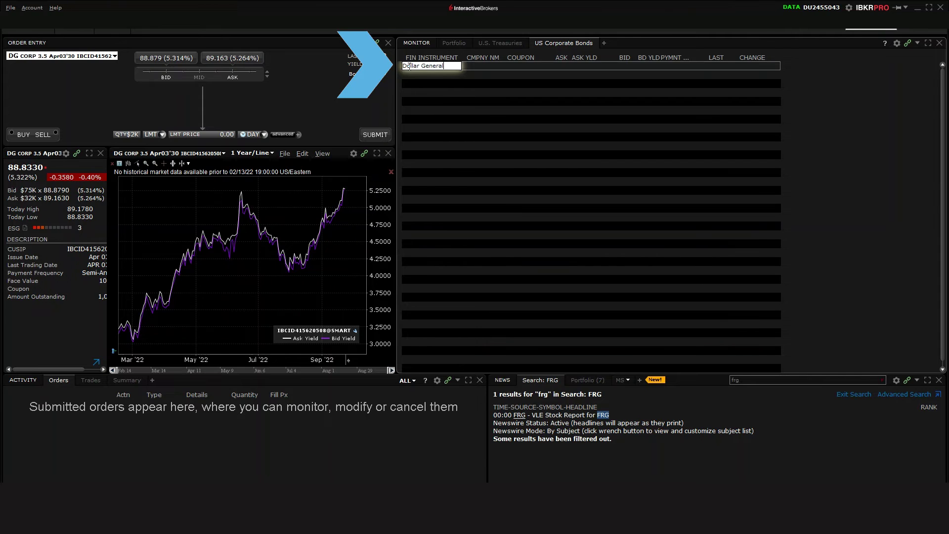
key("Return")
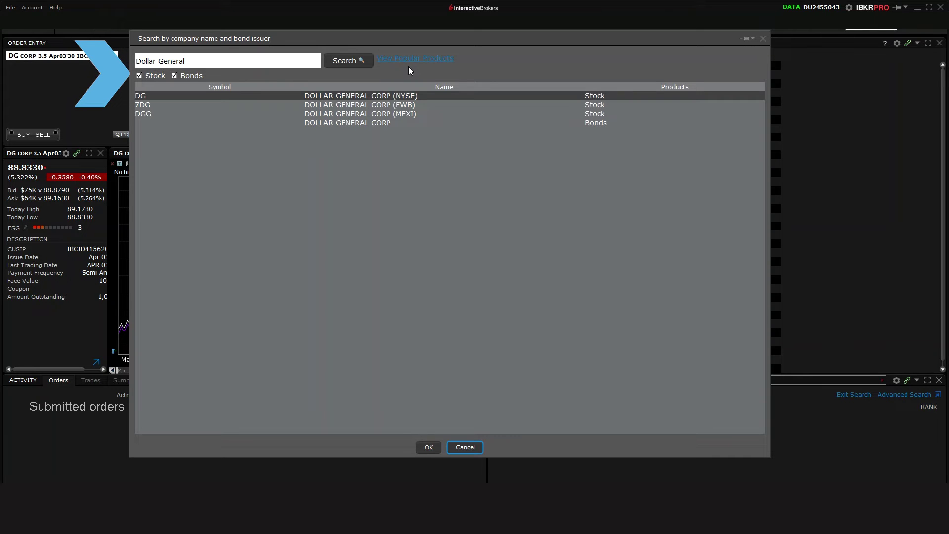
left_click(143, 77)
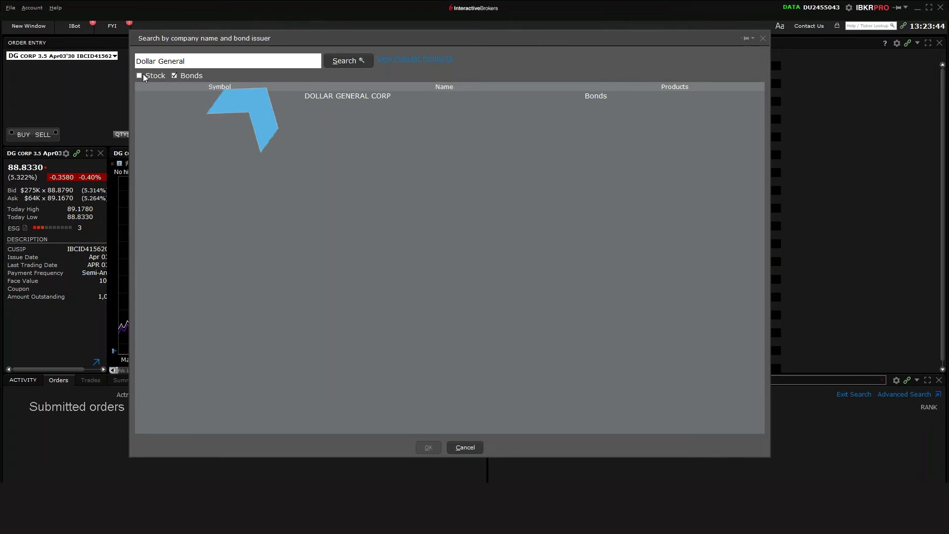
left_click(328, 99)
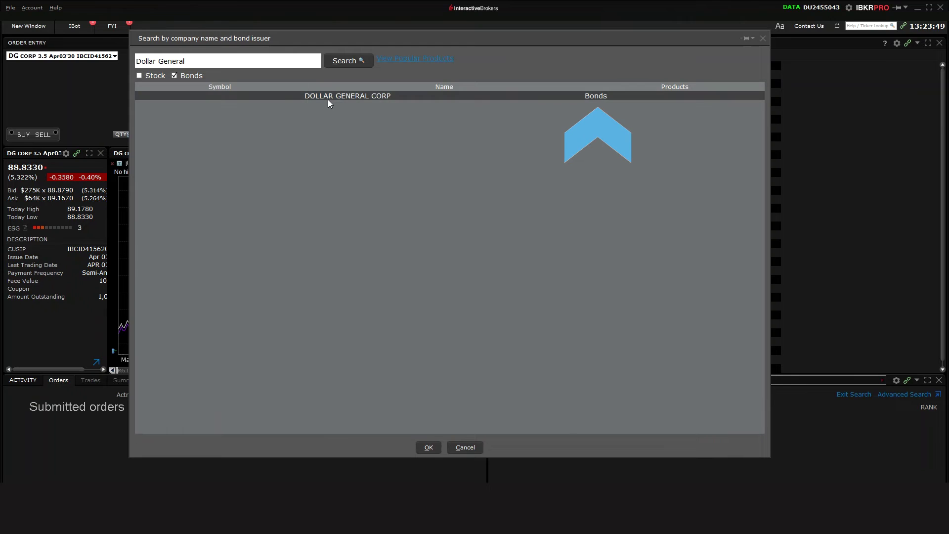
left_click(430, 448)
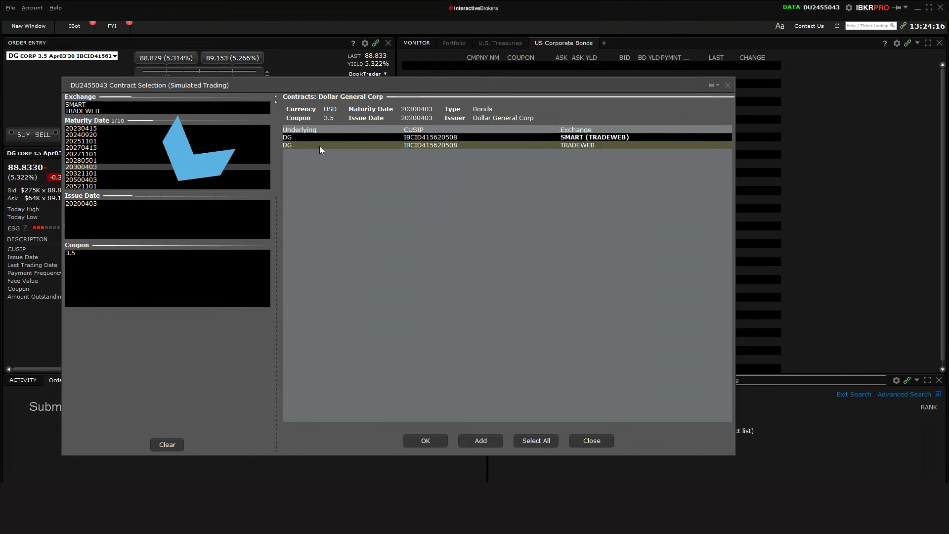
Add the SMART-routed Dollar General 3.5% 2030 bond to the watchlist and load it
left_click(319, 138)
left_click(481, 441)
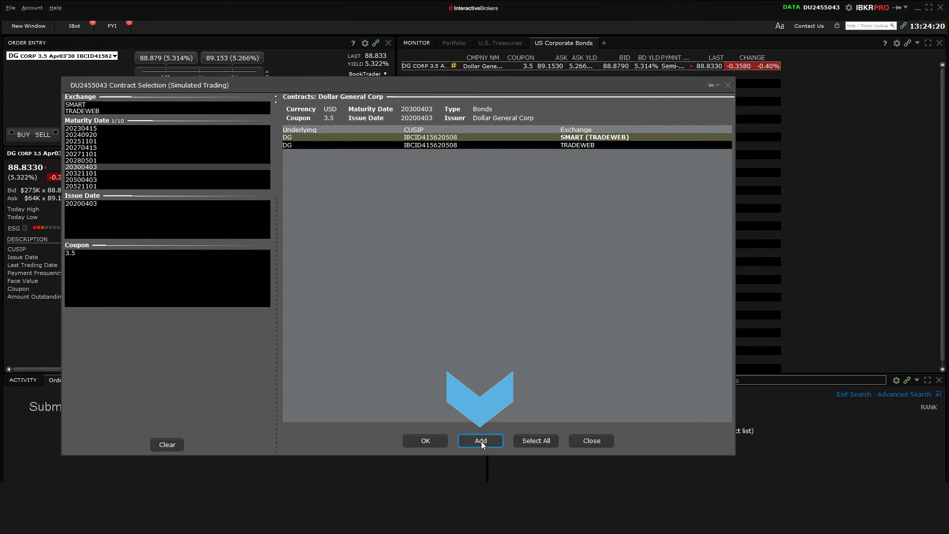
left_click(419, 441)
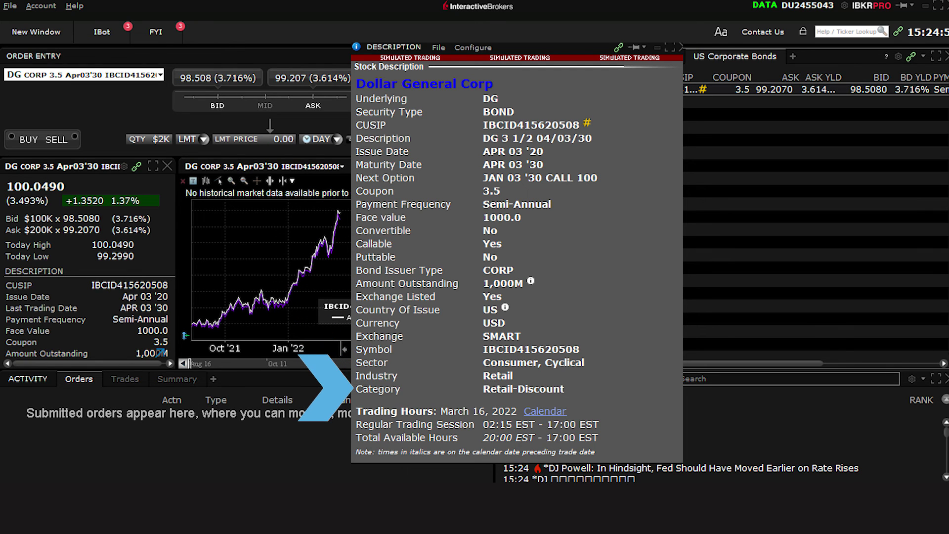
Close the Dollar General bond description and open the main application menu
key("Escape")
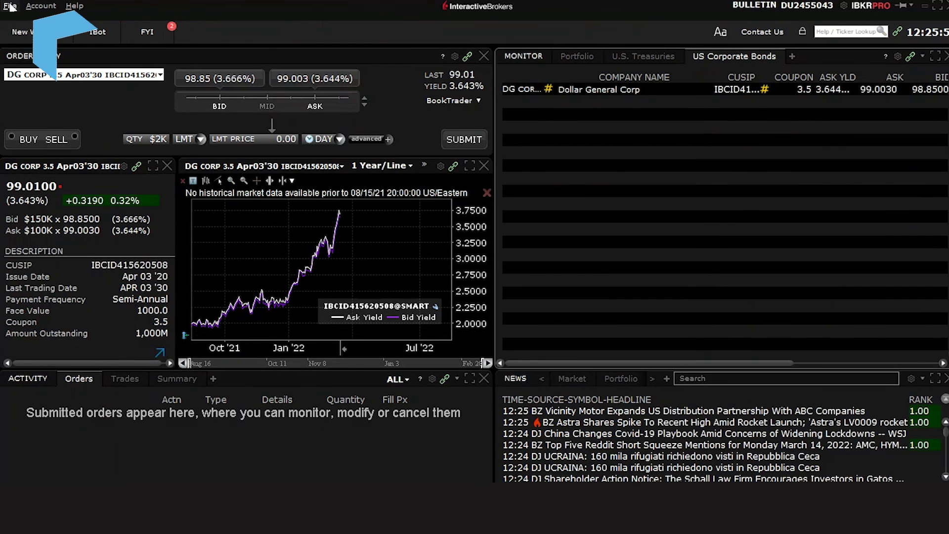
left_click(10, 6)
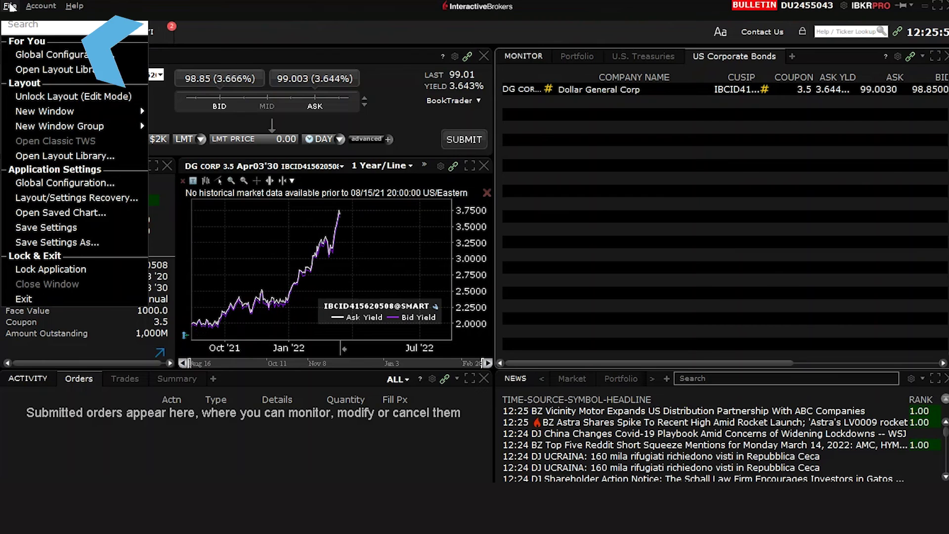
In Global Configuration's Display > Ticker Row page, set Fixed Income Minimum Size Increment to $1 K
left_click(16, 52)
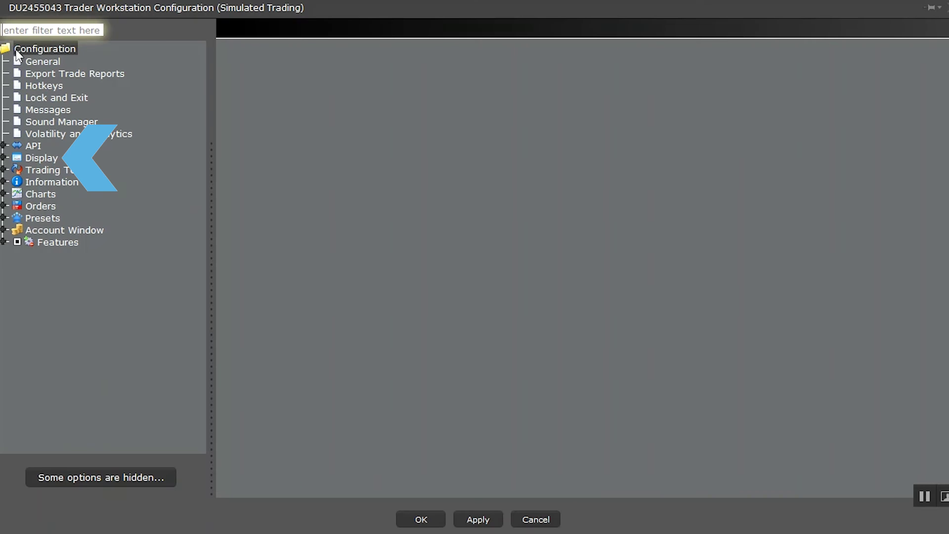
left_click(6, 156)
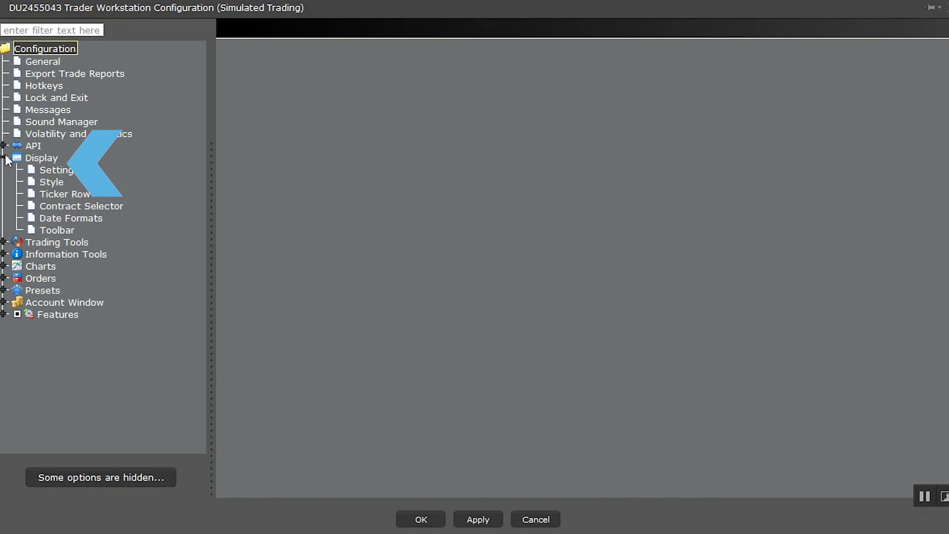
left_click(43, 195)
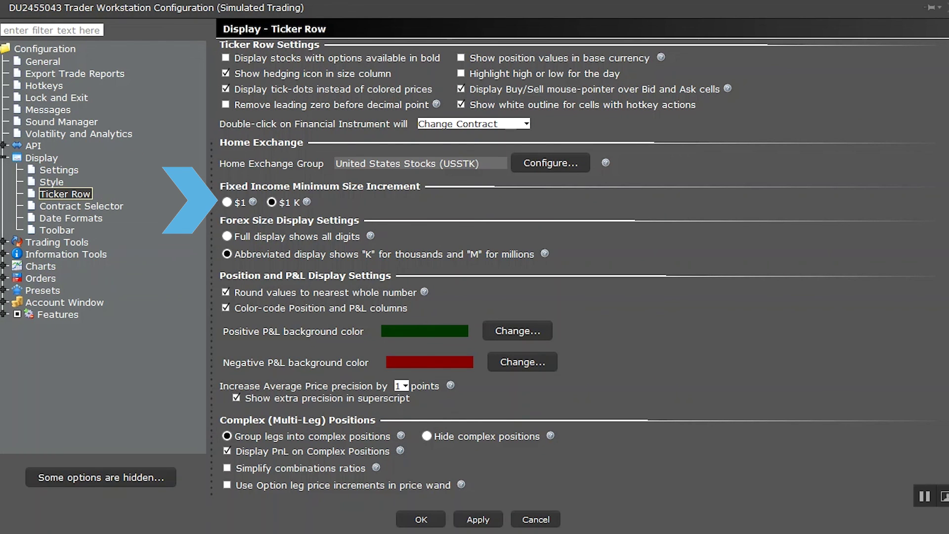
left_click(271, 203)
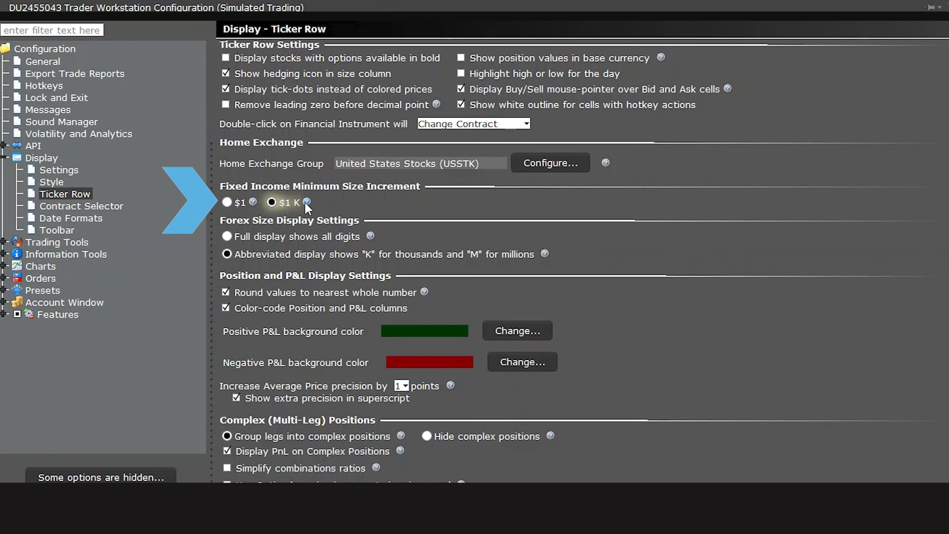